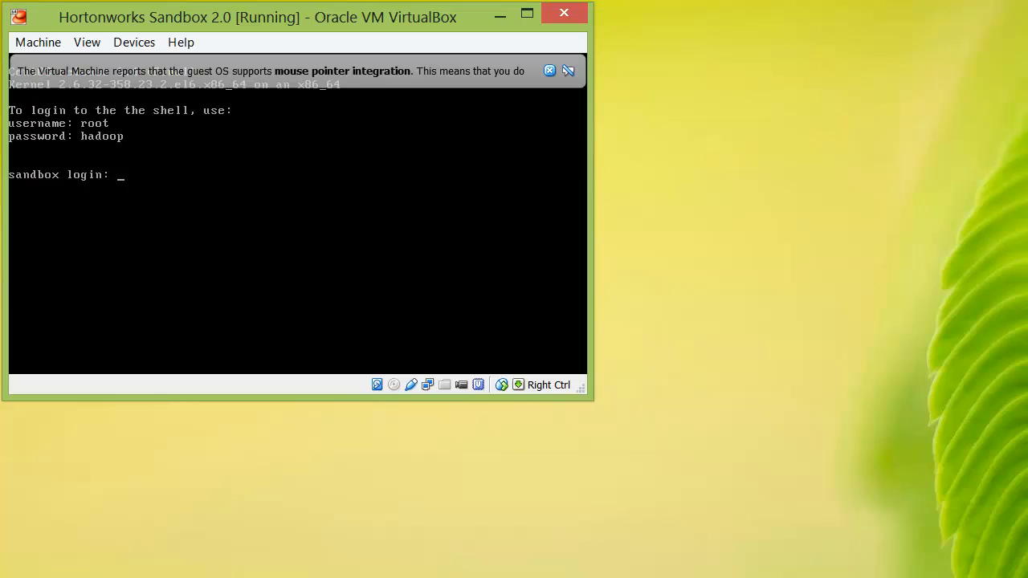
# Log in to the Hortonworks Sandbox shell as root by entering the account password
pyautogui.write('root')
pyautogui.press('Return')
pyautogui.write('hadoop')
pyautogui.press('Return')
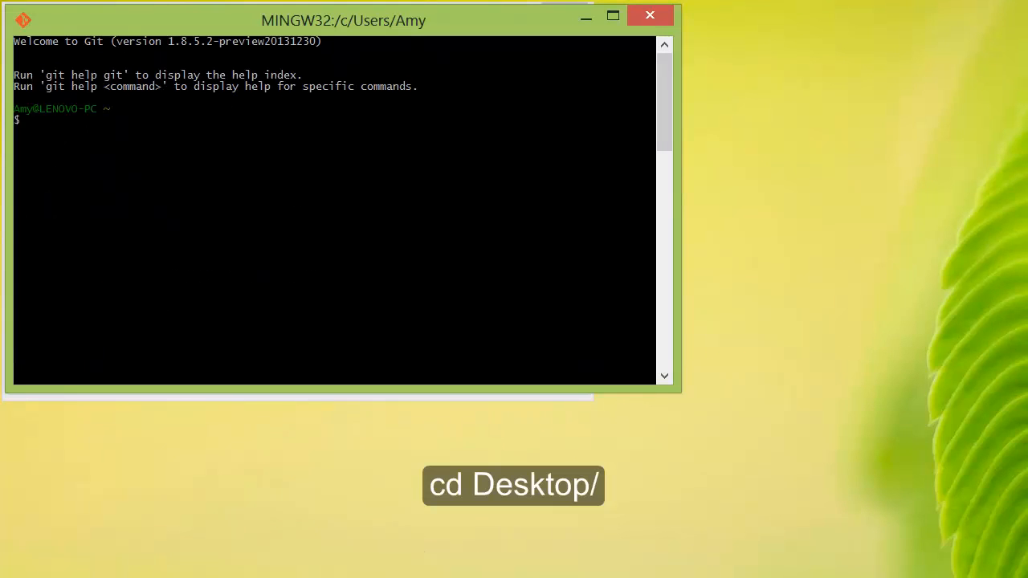
# In the Git Bash terminal, change to the Desktop directory
pyautogui.write('cd De')
pyautogui.press('Tab')
pyautogui.press('Return')
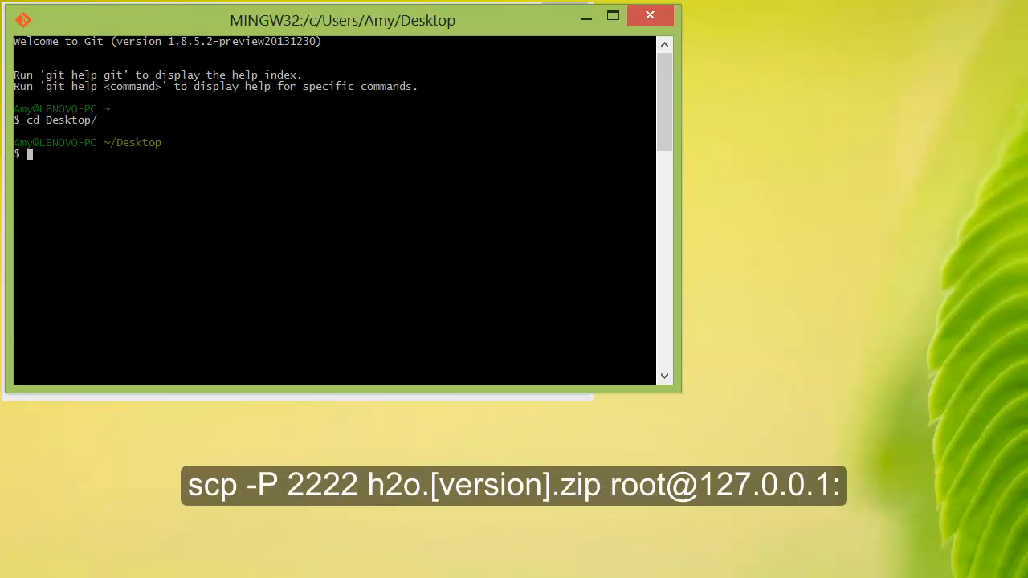
pyautogui.write('scp -P 2222 h2o-2.')
pyautogui.press('Tab')
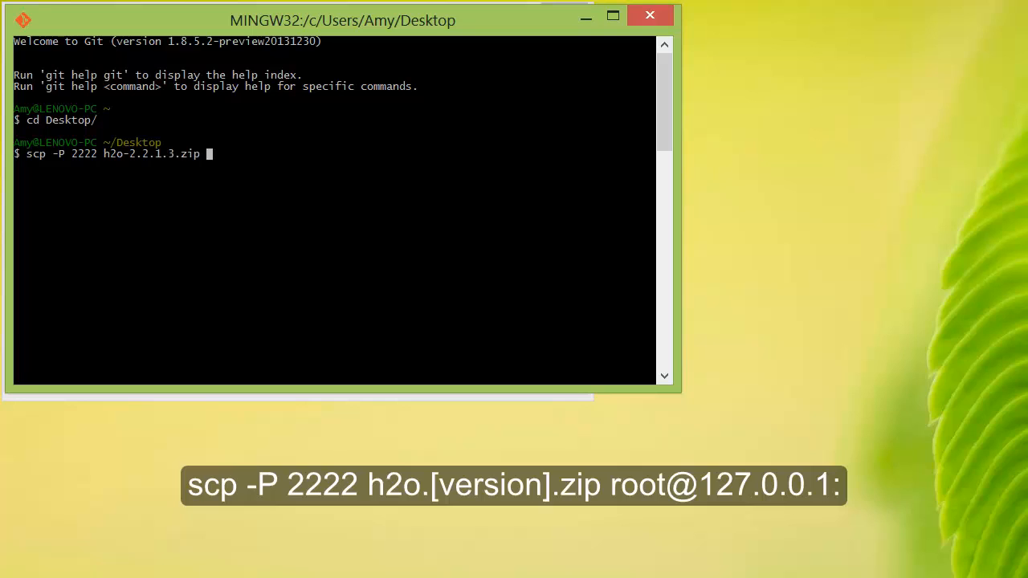
pyautogui.write('root@')
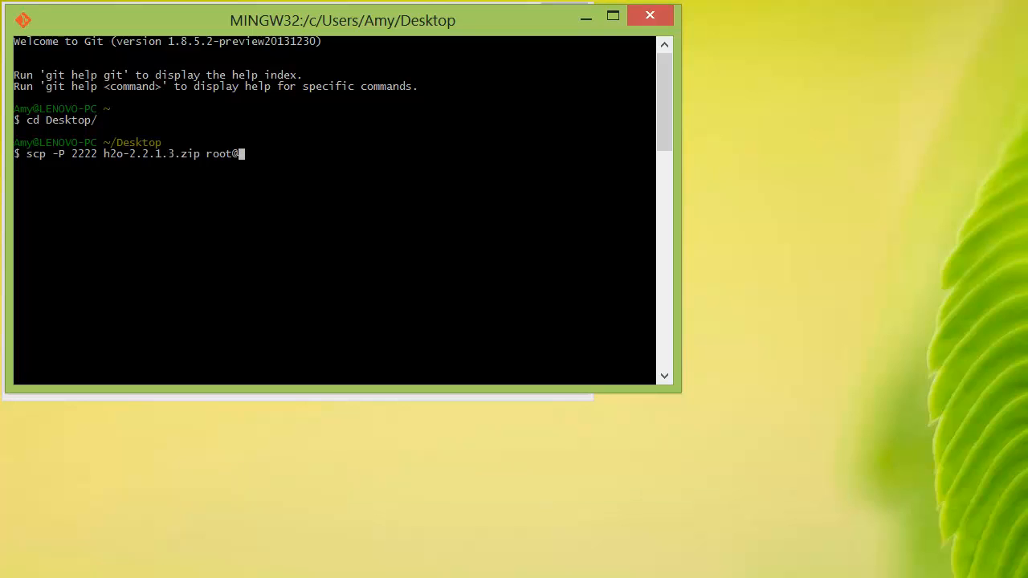
pyautogui.write('127.0.0.1:')
pyautogui.press('Return')
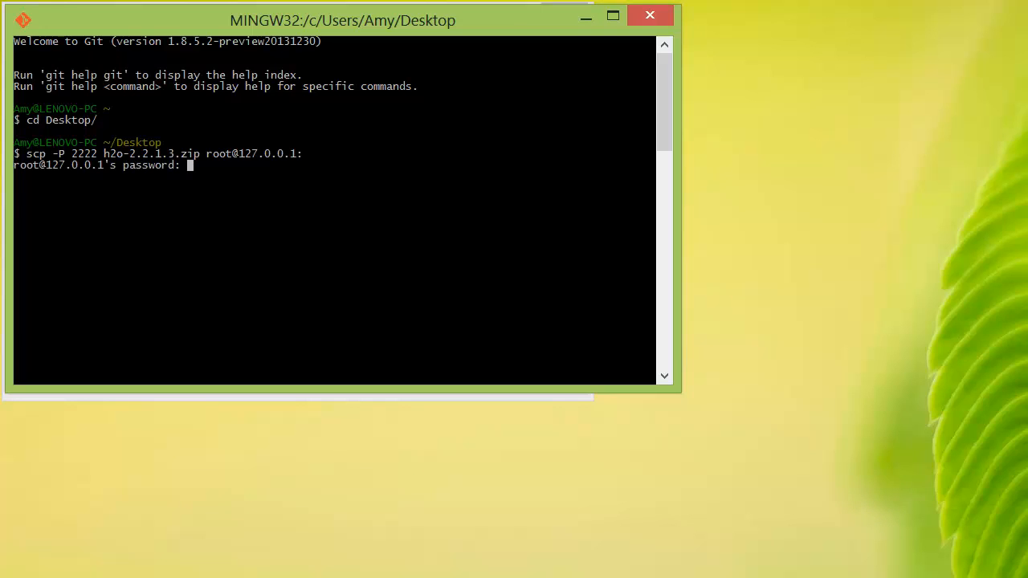
pyautogui.press('Return')
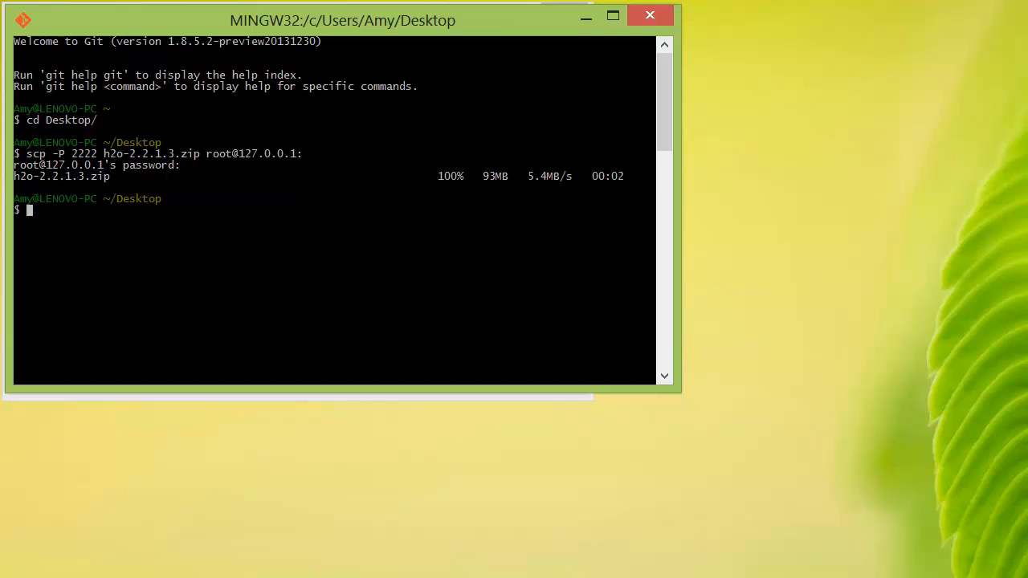
# Back in the VirtualBox sandbox shell, list the home directory and unzip the h2o-2.2.1.3.zip archive
pyautogui.click(585, 17)
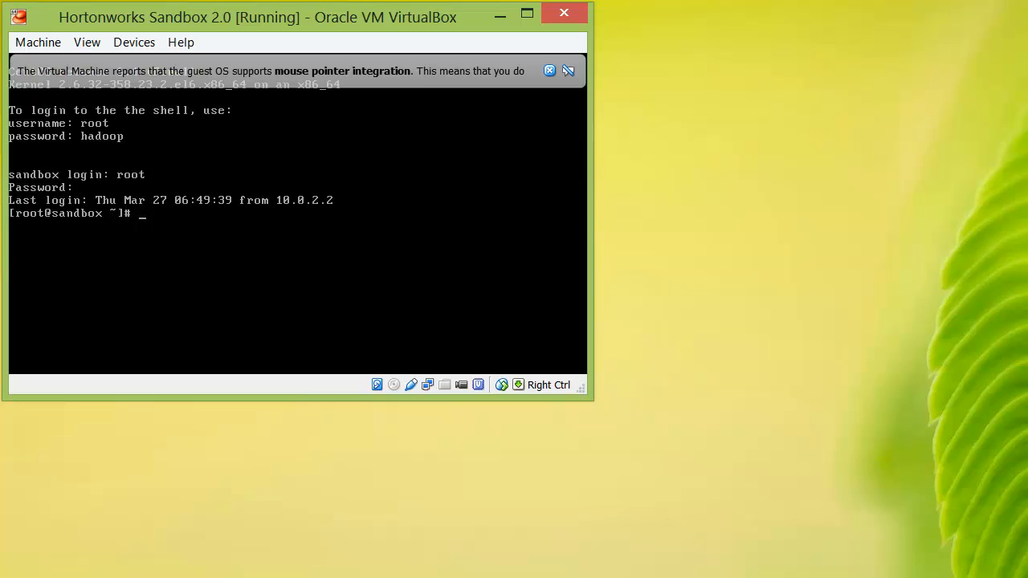
pyautogui.write('ls')
pyautogui.press('Return')
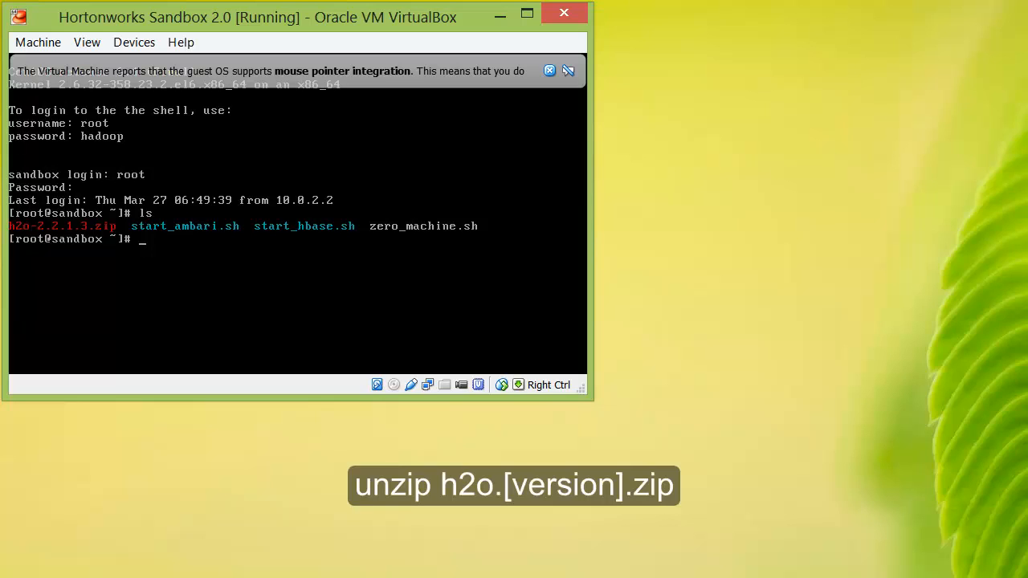
pyautogui.write('un ip h2o')
pyautogui.press('Tab')
pyautogui.press('Return')
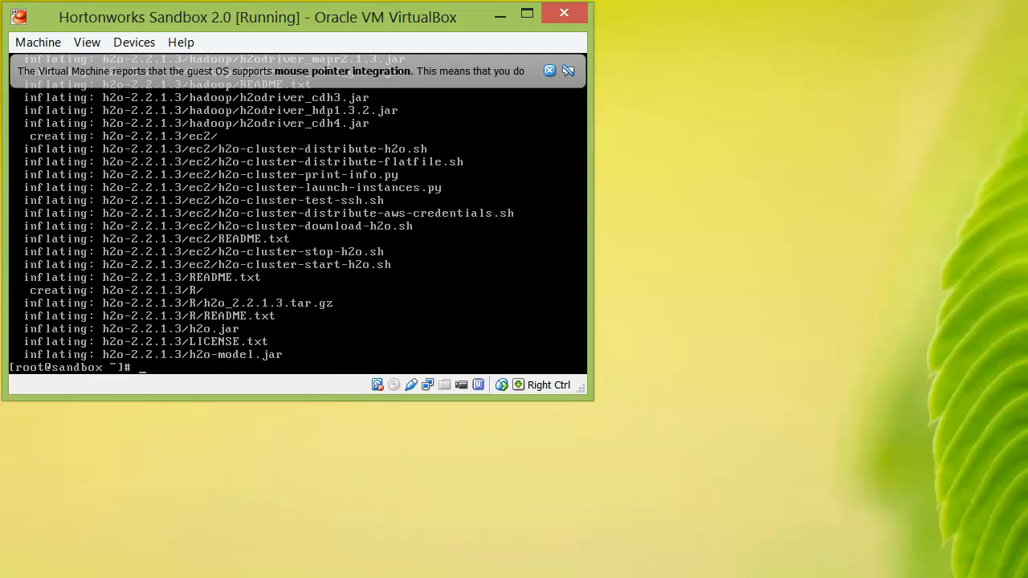
# Change to the h2o-2.2.1.3/hadoop directory and list its files
pyautogui.write('cd h2o')
pyautogui.press('Tab')
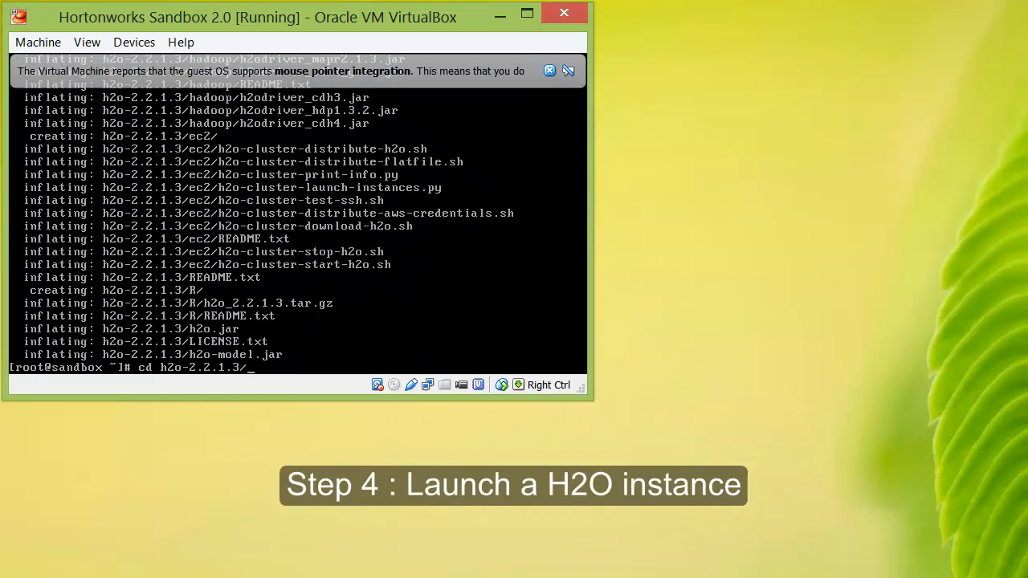
pyautogui.write('hadoop')
pyautogui.press('Return')
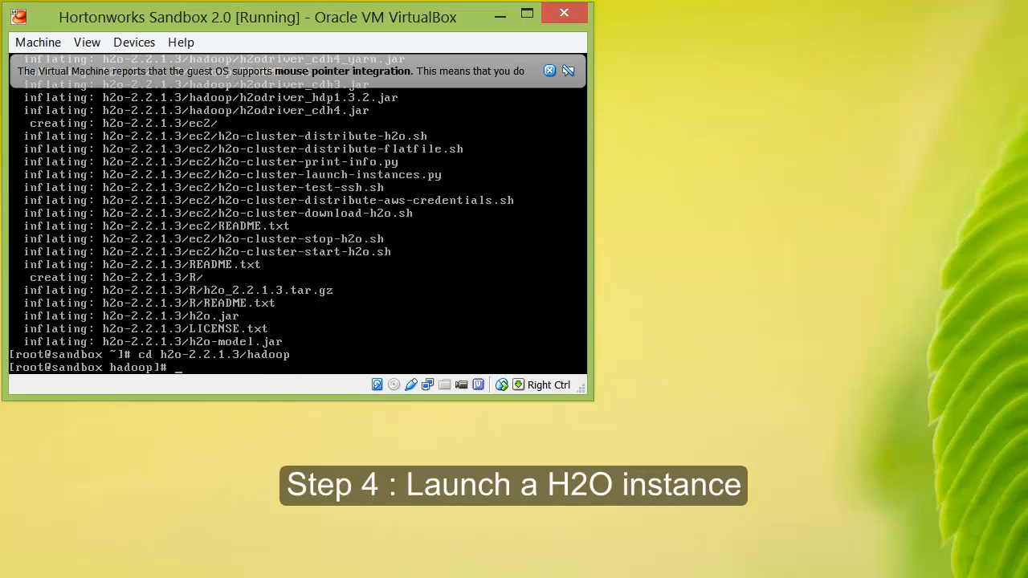
pyautogui.write('ls')
pyautogui.press('Return')
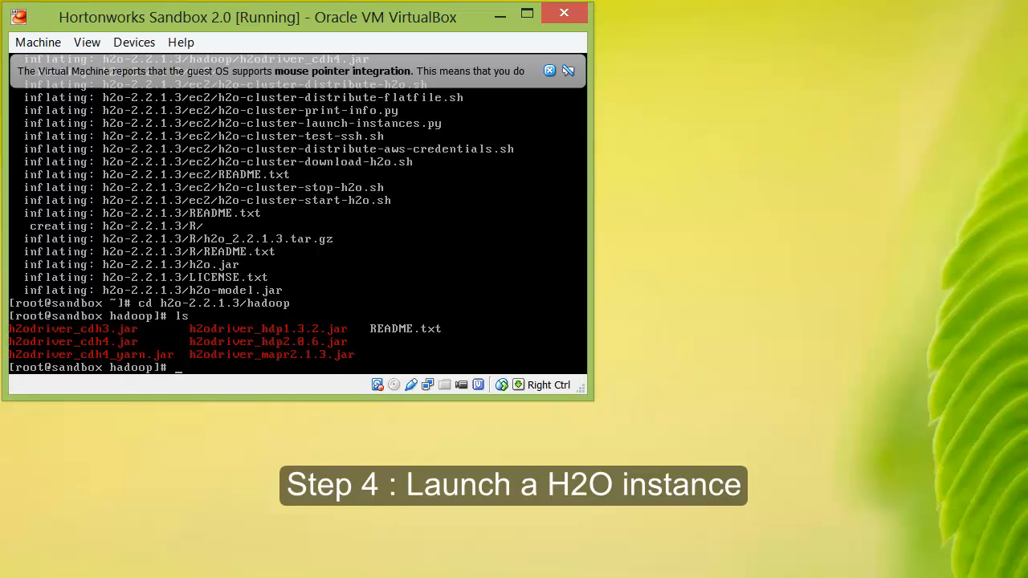
# Write the command hadoop jar h2odriver_hdp2.0.6.jar water.hadoop.h2odriver -libjars ../h2o.jar -mapperXmx 1g -nodes 1 -output OutputName without running it
pyautogui.write('hadoop jar ')
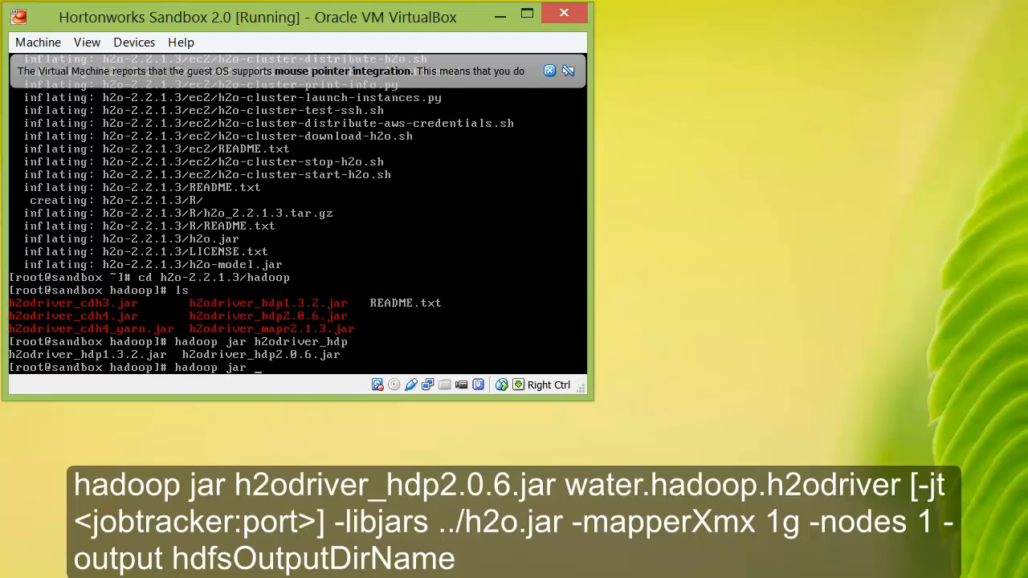
pyautogui.write('h2odr')
pyautogui.press('Tab')
pyautogui.write('hdp2')
pyautogui.press('Tab')
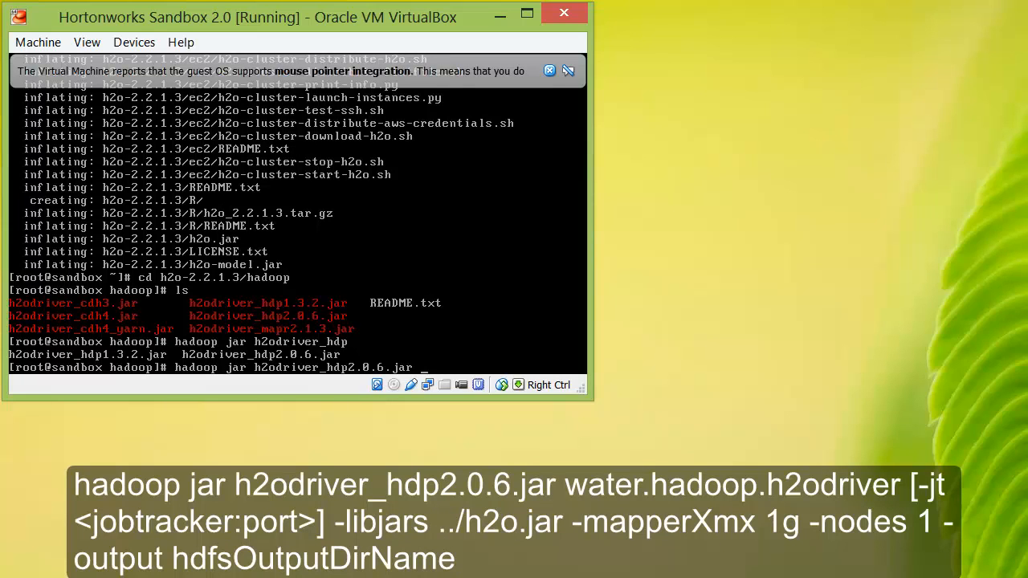
pyautogui.write('water.hadoop.h2odriver -libjar')
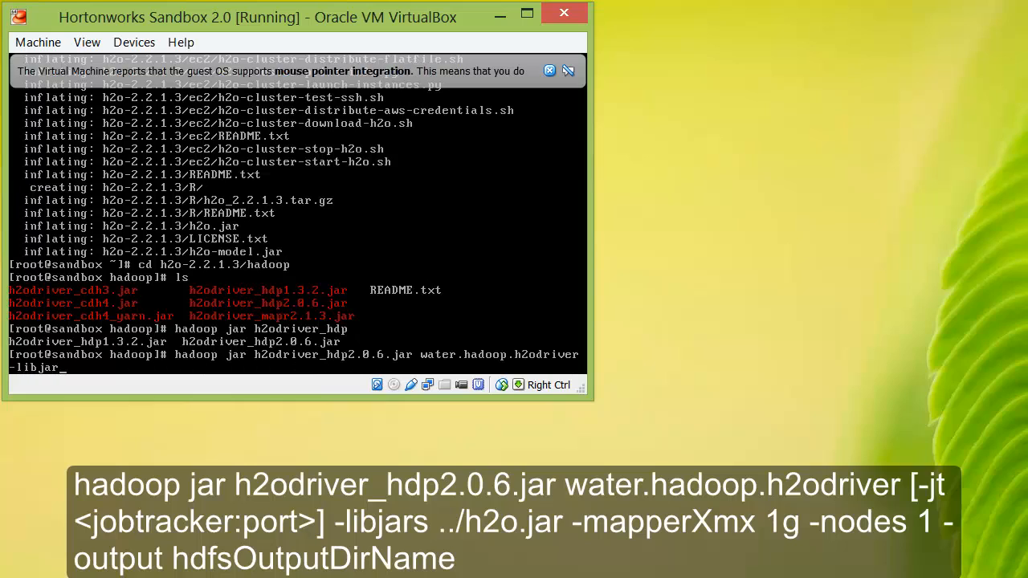
pyautogui.write('s ../h2o/')
pyautogui.press('BackSpace')
pyautogui.write('.jar -mapperXmx 1g -no')
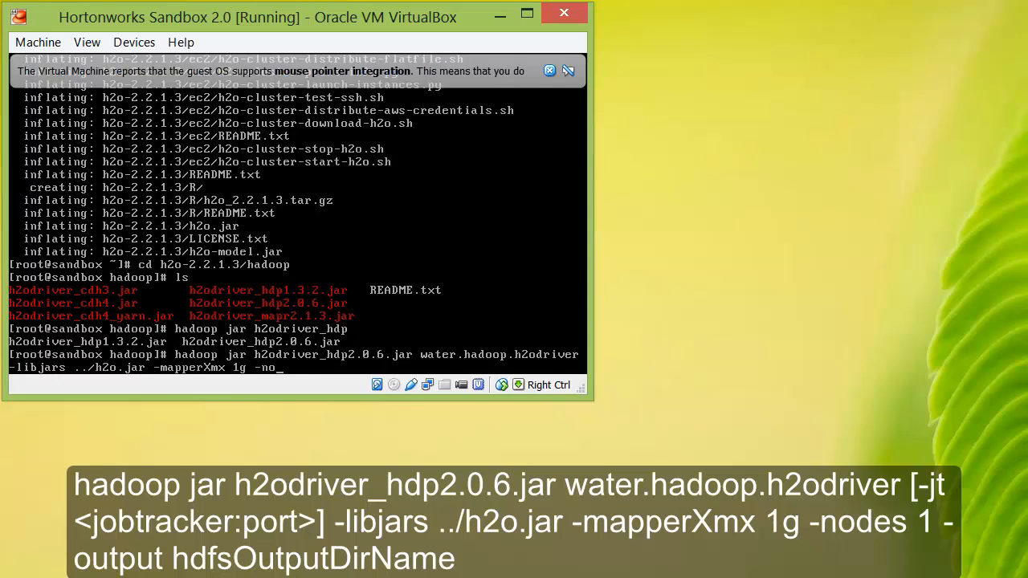
pyautogui.write('des 1 -output OutputName')
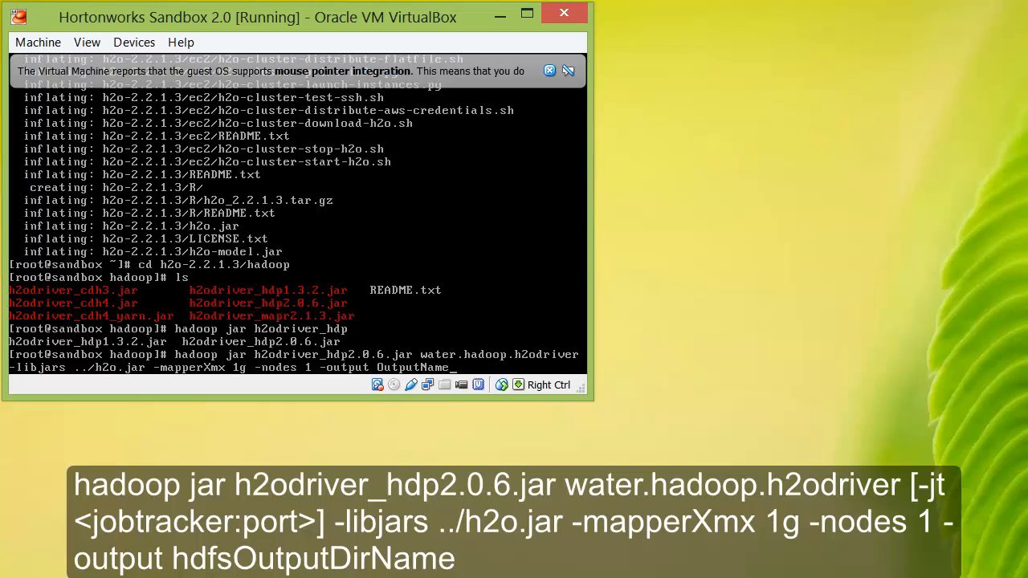
# Check the output and node arguments of the written hadoop command and run it to launch the H2O instance
pyautogui.press('Left')
pyautogui.press('Left')
pyautogui.press('Left')
pyautogui.press('Left')
pyautogui.press('Left')
pyautogui.press('Left')
pyautogui.press('Left')
pyautogui.press('Left')
pyautogui.press('Left')
pyautogui.press('Left')
pyautogui.press('Left')
pyautogui.press('Left')
pyautogui.press('Left')
pyautogui.press('Left')
pyautogui.press('Left')
pyautogui.press('Left')
pyautogui.press('Left')
pyautogui.press('Left')
pyautogui.press('Left')
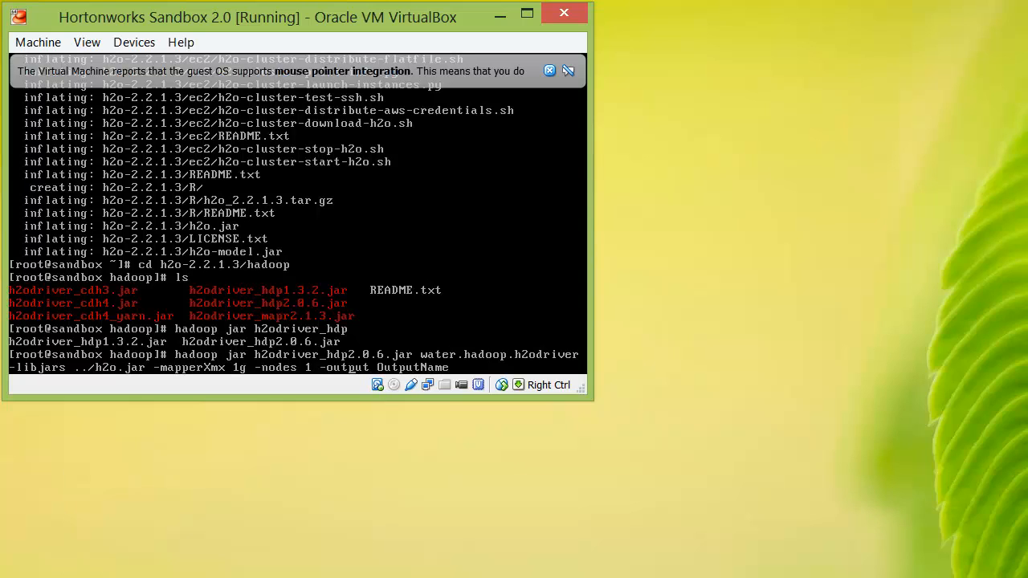
pyautogui.press('Right')
pyautogui.press('Left')
pyautogui.press('Left')
pyautogui.press('Left')
pyautogui.press('Left')
pyautogui.press('Left')
pyautogui.press('Left')
pyautogui.press('Left')
pyautogui.press('Left')
pyautogui.press('Left')
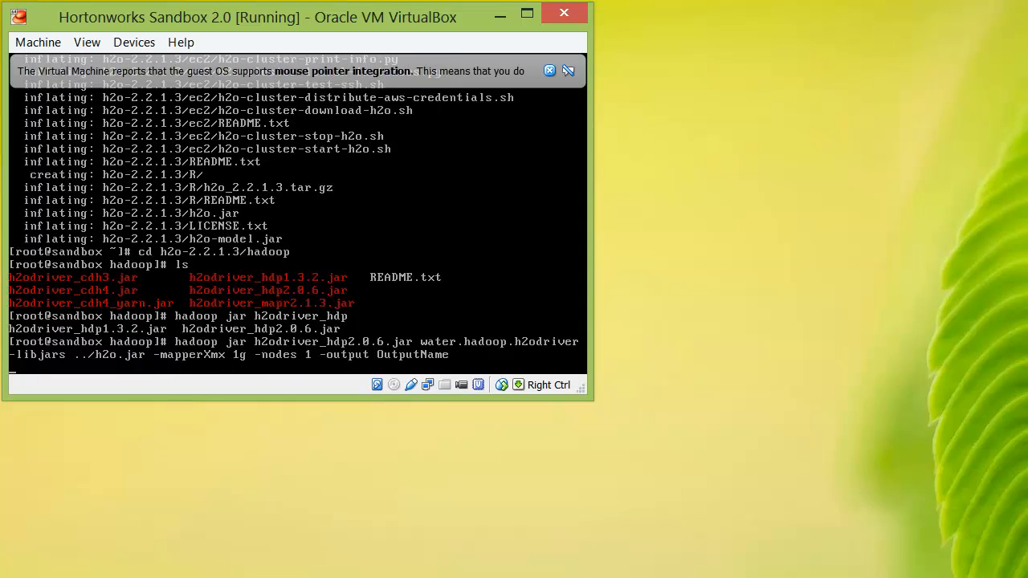
pyautogui.press('Return')
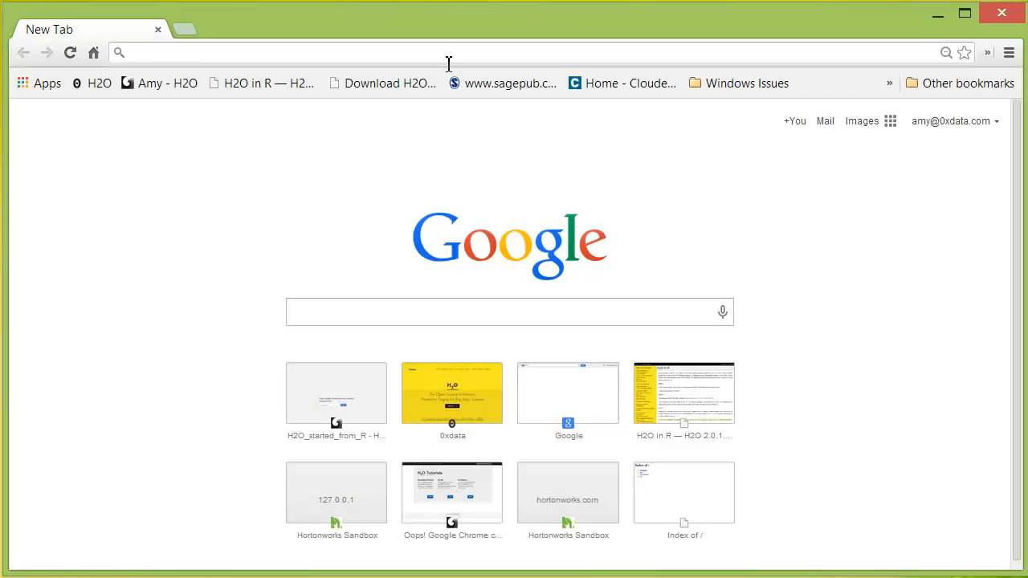
# In the Chrome browser, load localhost:8888 and enter the Hortonworks Sandbox web interface
pyautogui.write('localhost')
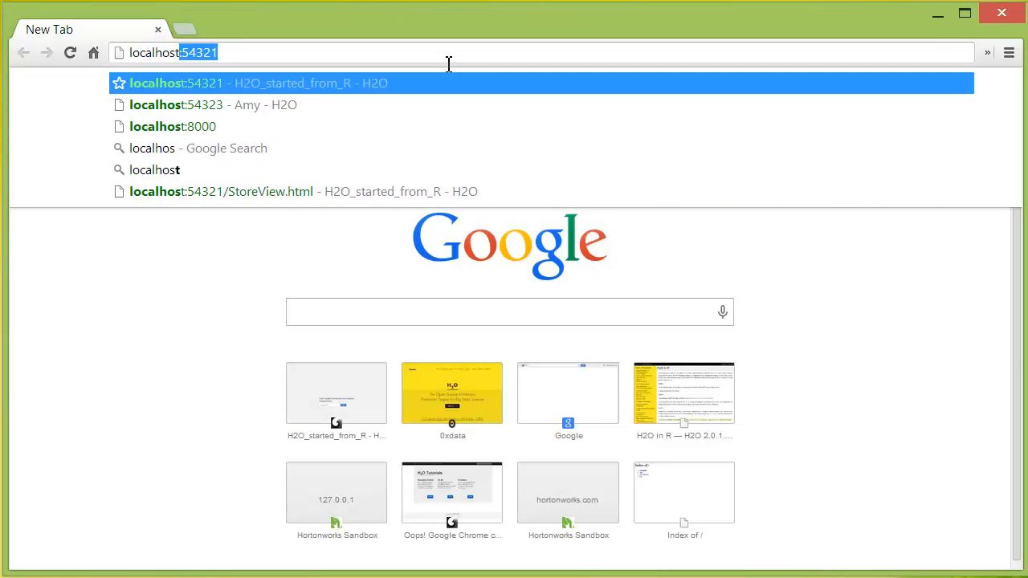
pyautogui.write(':')
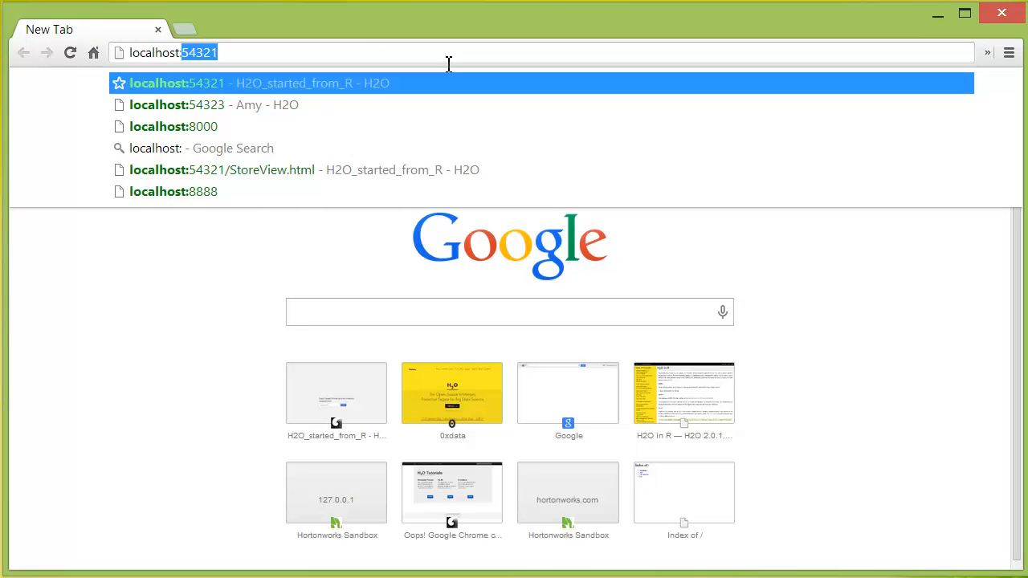
pyautogui.write('8')
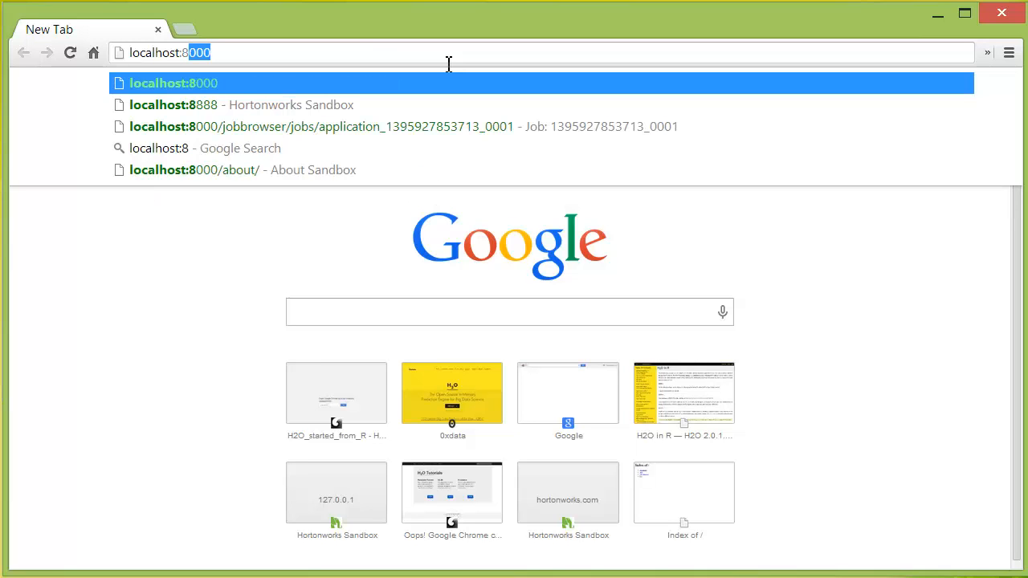
pyautogui.write('8888')
pyautogui.press('BackSpace')
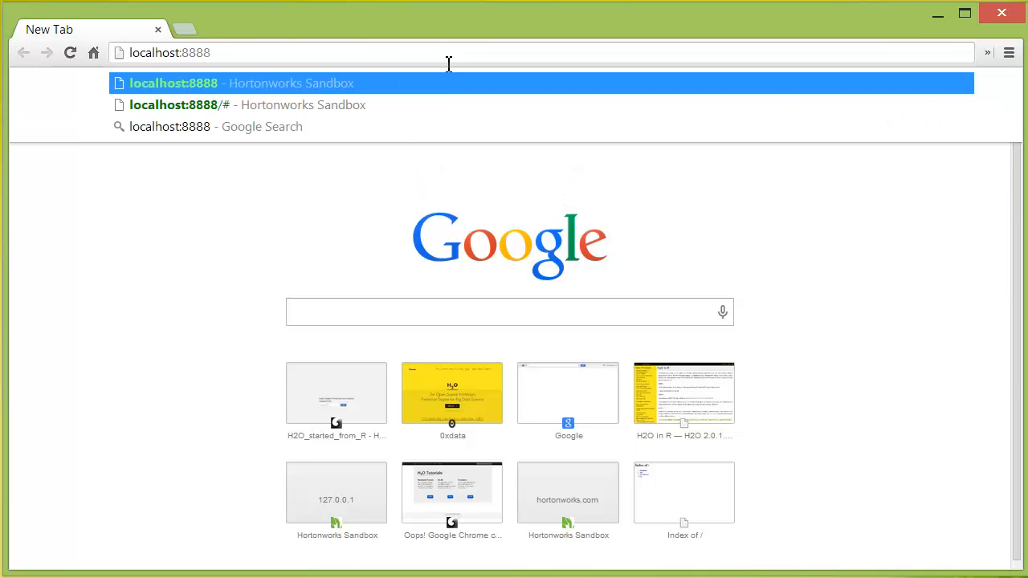
pyautogui.press('Return')
pyautogui.click(717, 410)
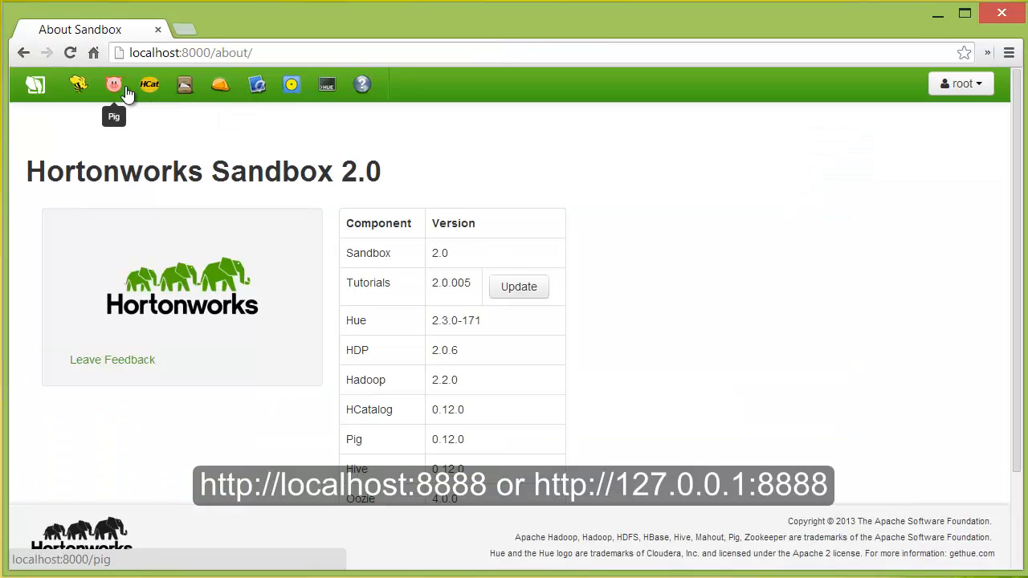
# Open the details of the running H2O job in the sandbox's Job Browser
pyautogui.click(217, 86)
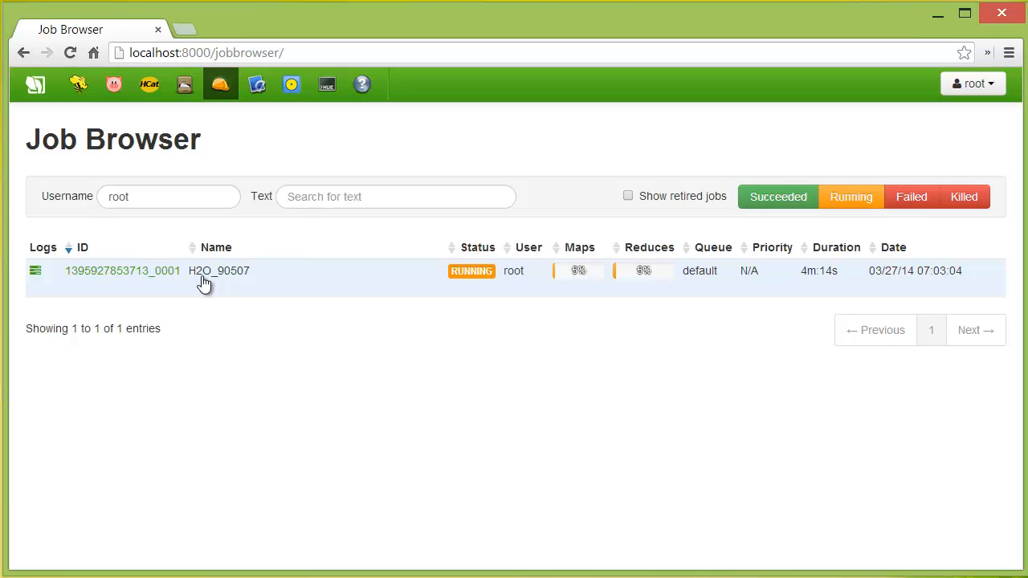
pyautogui.click(159, 272)
pyautogui.hotkey('ctrl', 't')
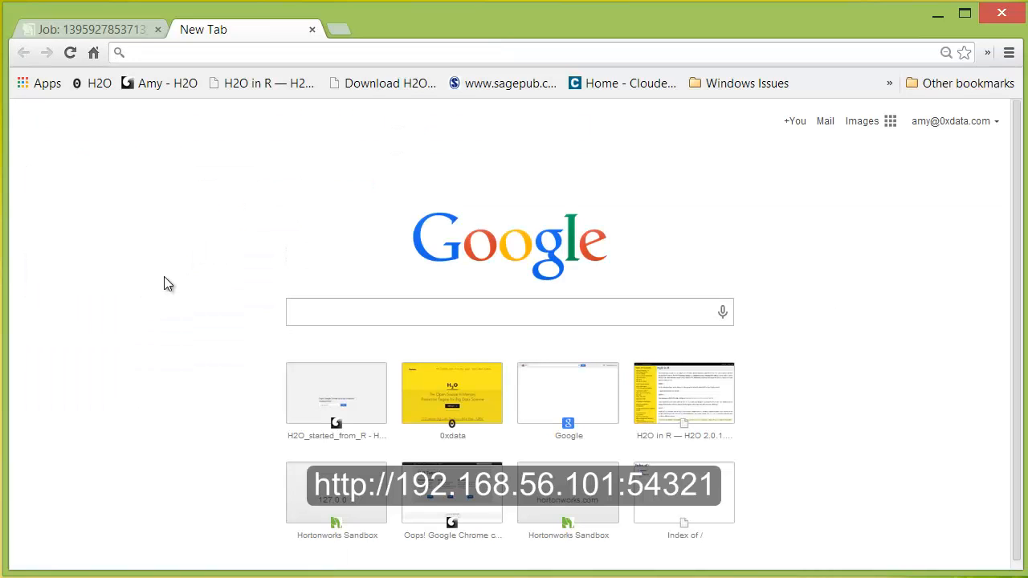
pyautogui.write('http://192.168.56.101:54321/')
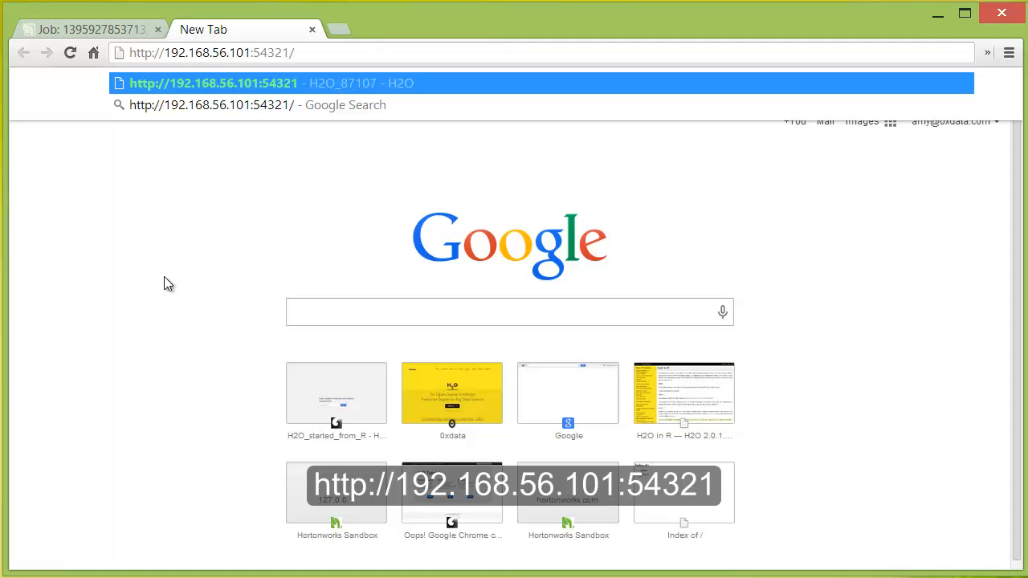
pyautogui.press('Return')
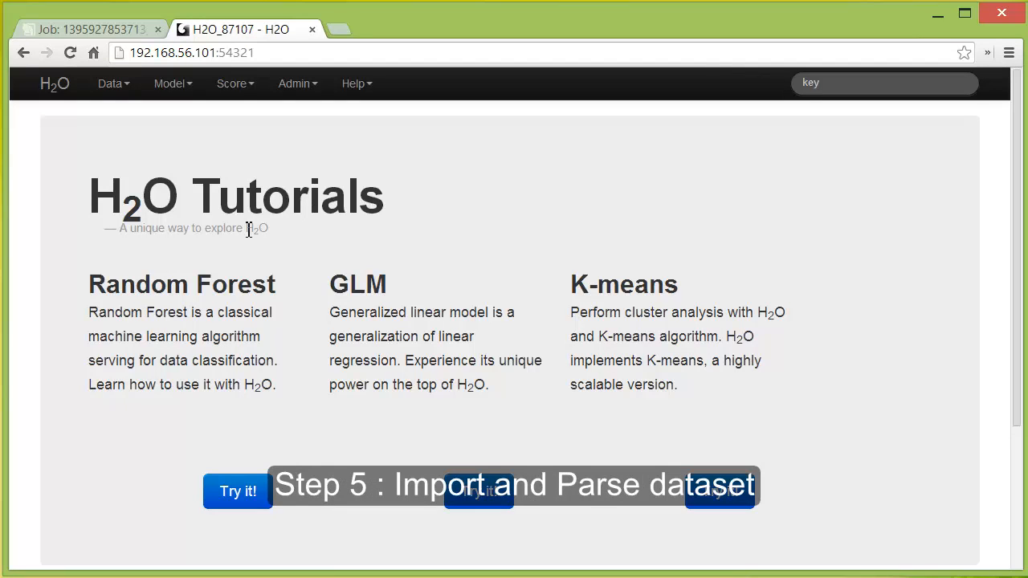
# Back in the sandbox web interface, use the File Browser to view the datasets folder in the HDFS root directory
pyautogui.click(128, 30)
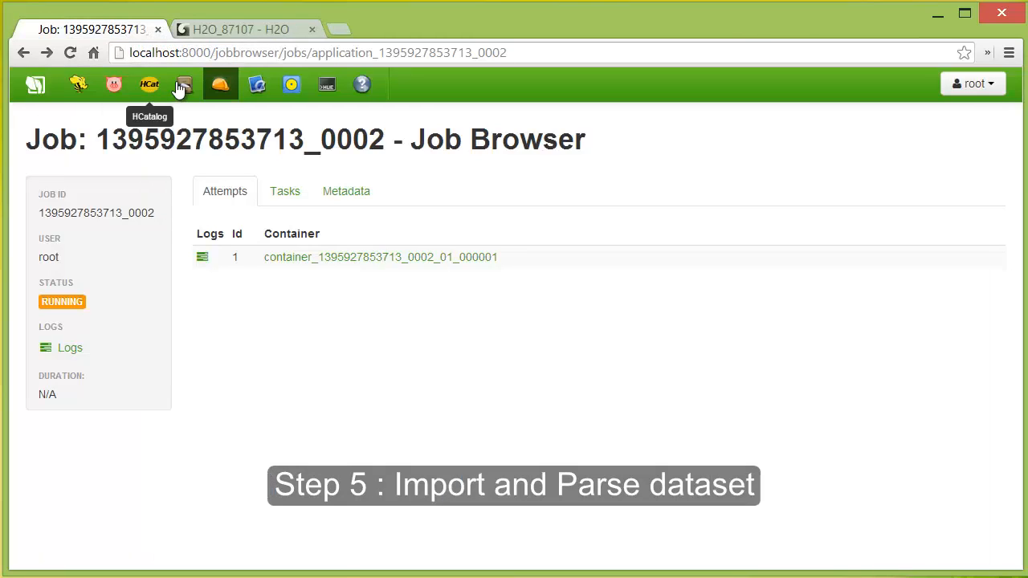
pyautogui.click(183, 86)
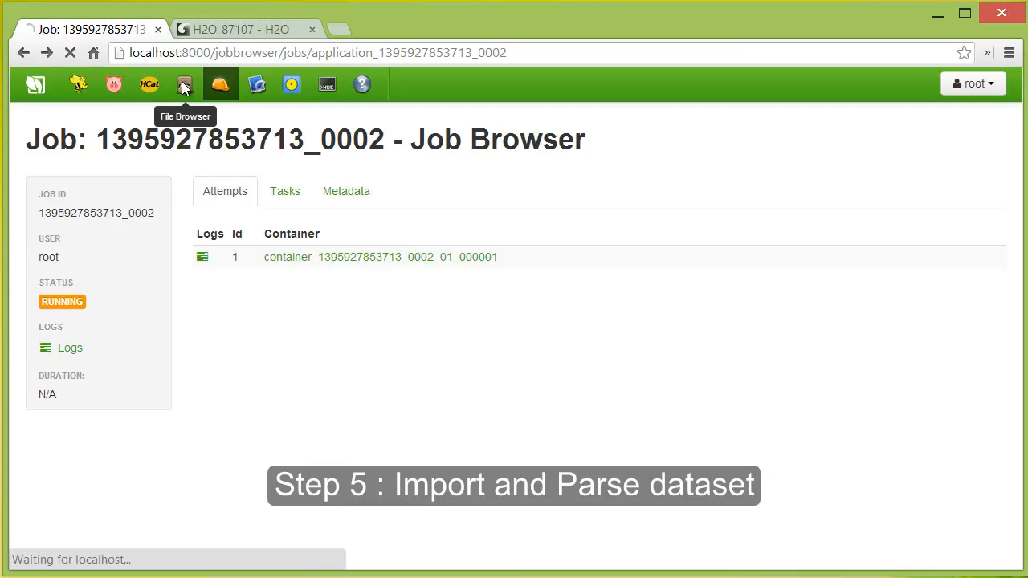
pyautogui.click(125, 265)
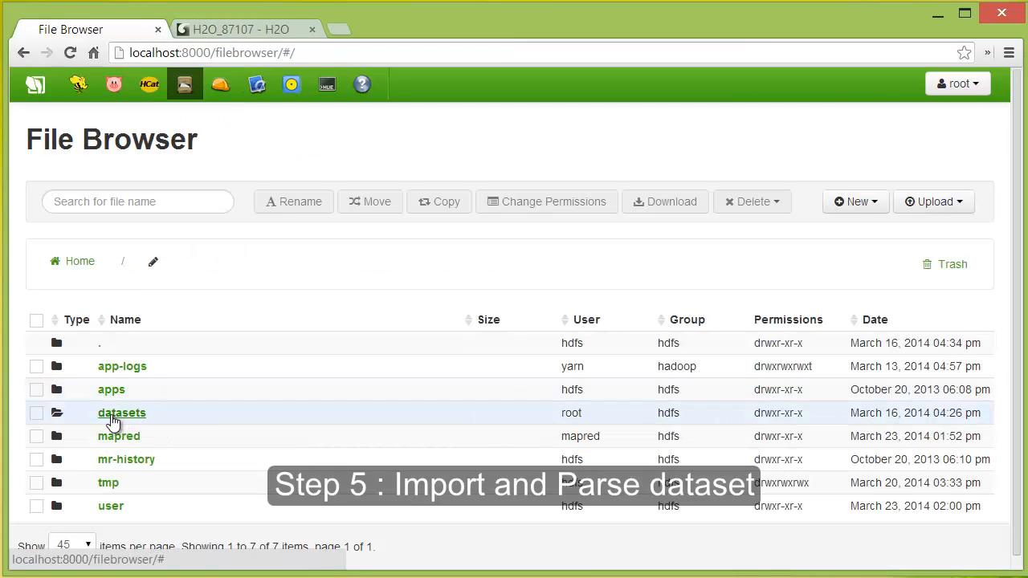
pyautogui.click(112, 416)
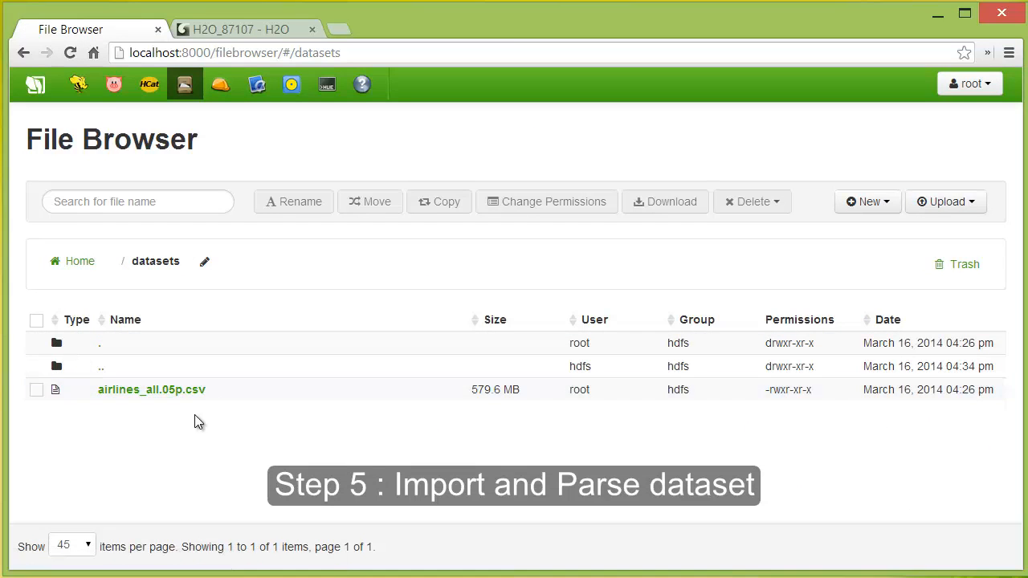
# Switch to the H2O web interface and open a request for importing data from HDFS
pyautogui.click(263, 29)
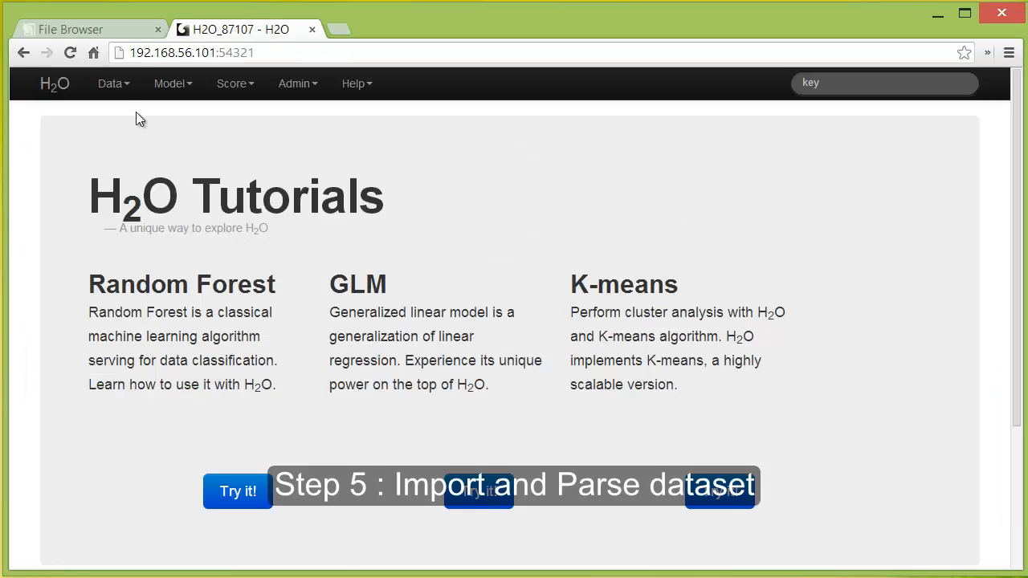
pyautogui.click(112, 85)
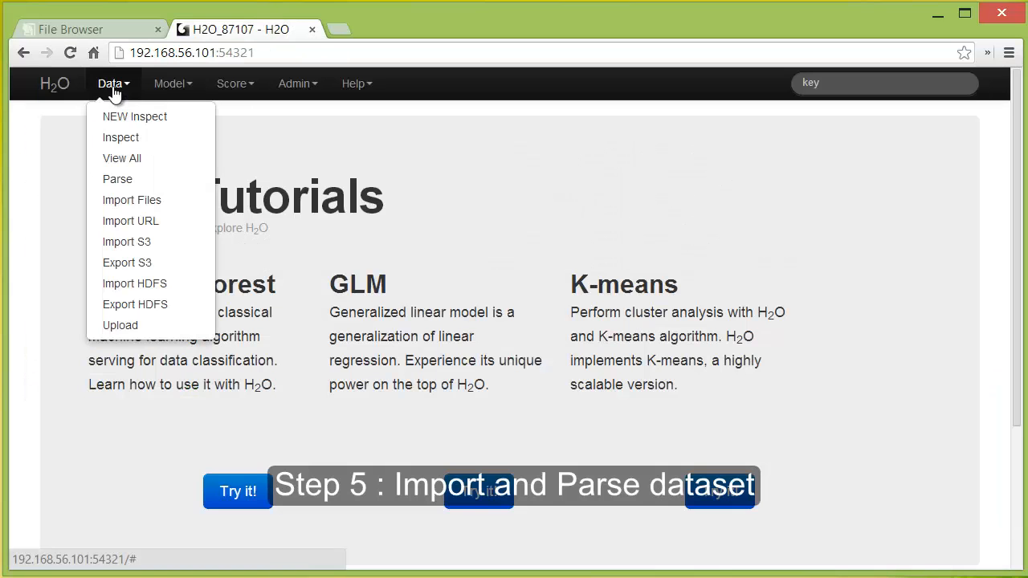
pyautogui.click(120, 293)
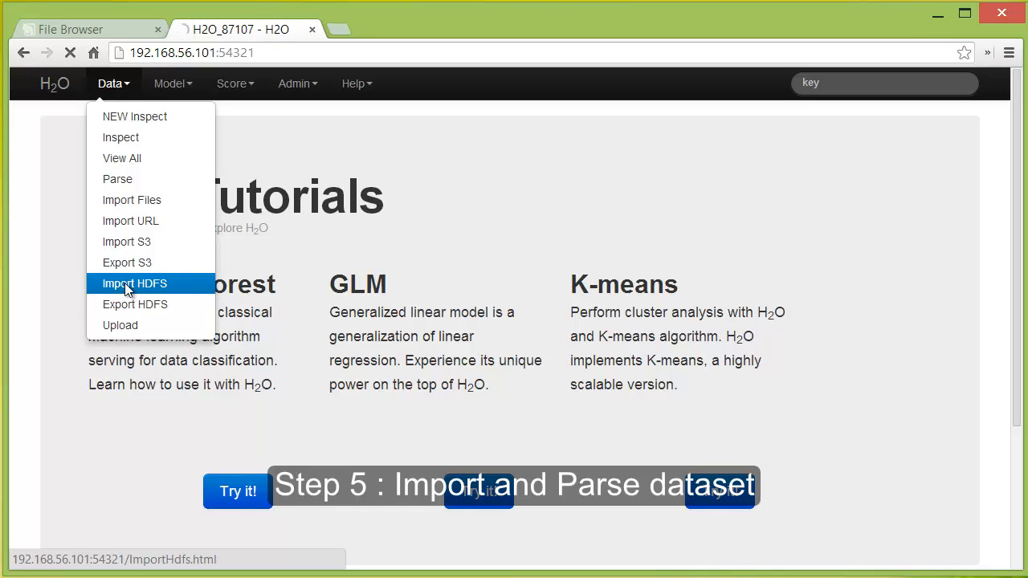
# Enter the sandbox's HDFS root, hdfs://sandbox.hortonworks.com:8020/, as the import path
pyautogui.click(218, 223)
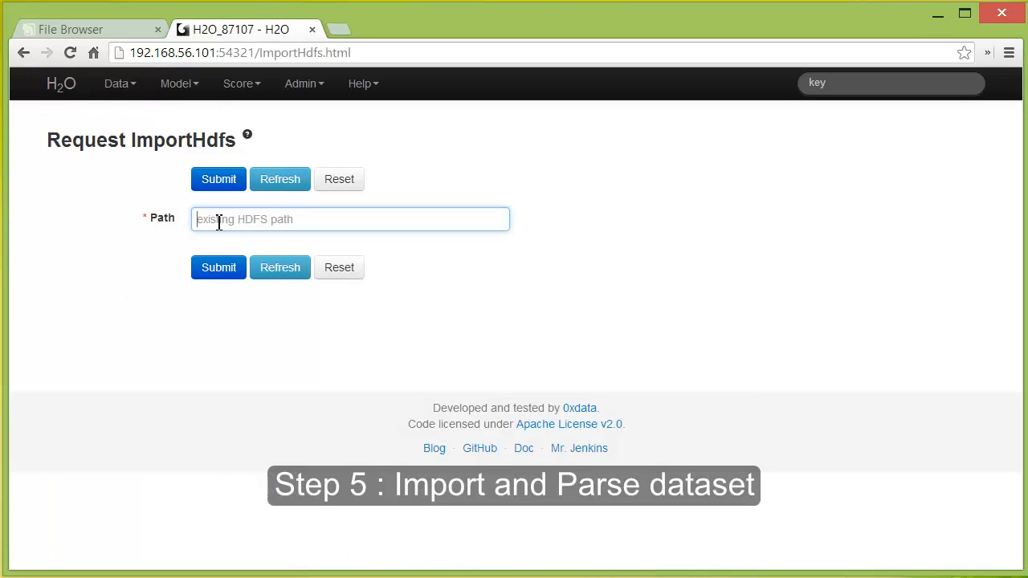
pyautogui.write('hdfs')
pyautogui.press('Return')
pyautogui.press('BackSpace')
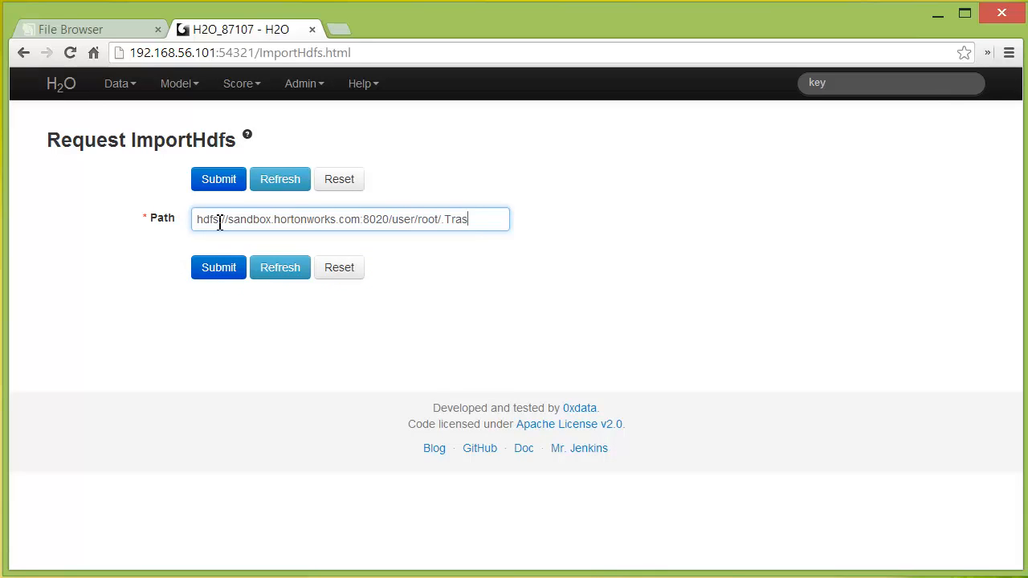
pyautogui.press('BackSpace')
pyautogui.press('BackSpace')
pyautogui.press('BackSpace')
pyautogui.press('BackSpace')
pyautogui.press('BackSpace')
pyautogui.press('BackSpace')
pyautogui.press('BackSpace')
pyautogui.press('BackSpace')
pyautogui.press('BackSpace')
pyautogui.press('BackSpace')
pyautogui.press('BackSpace')
pyautogui.press('BackSpace')
pyautogui.press('BackSpace')
pyautogui.press('BackSpace')
pyautogui.press('BackSpace')
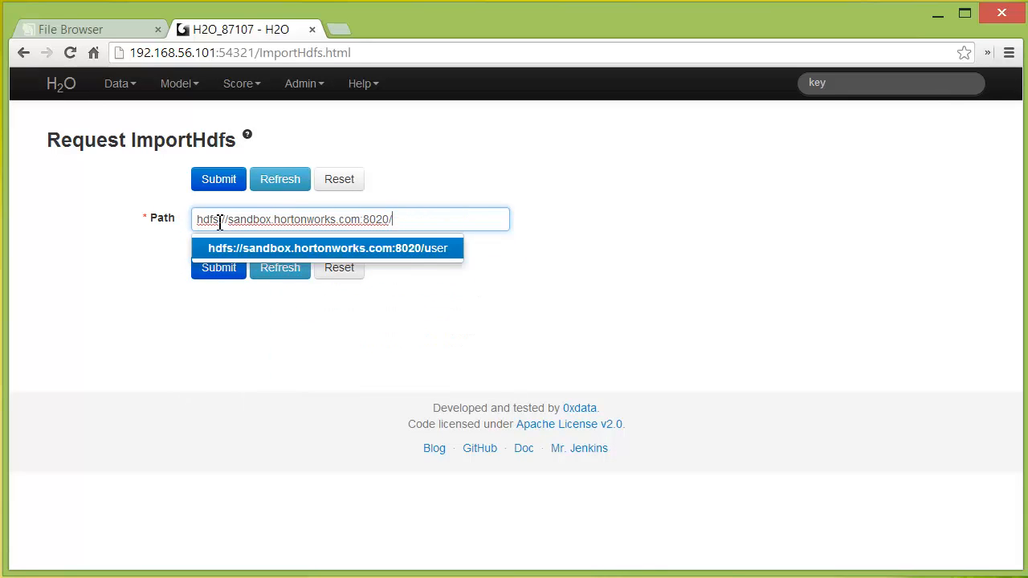
# Extend the import path to datasets/airlines_all.05p.csv and submit the HDFS import
pyautogui.write('data')
pyautogui.press('Return')
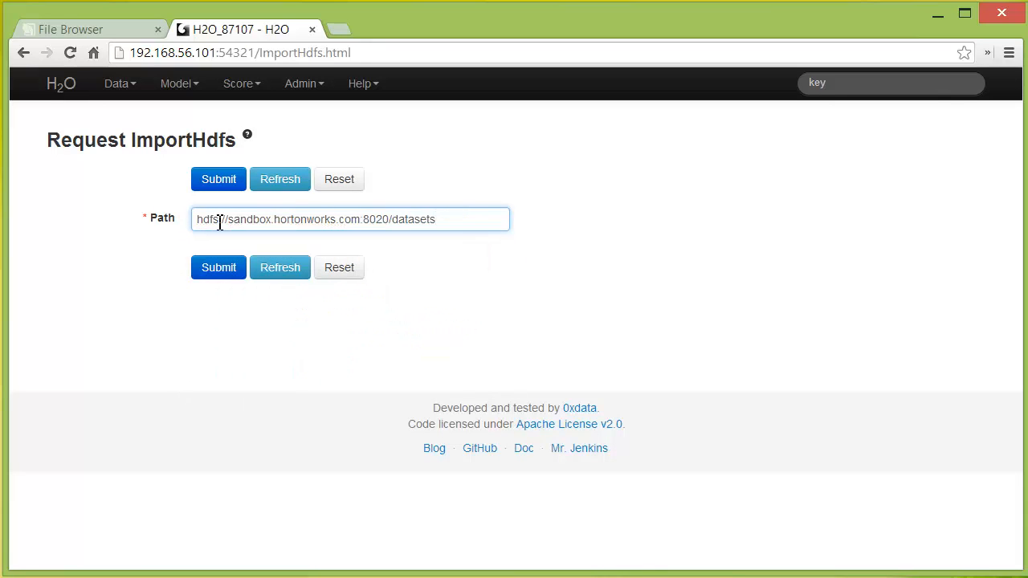
pyautogui.write('/')
pyautogui.press('Return')
pyautogui.click(204, 268)
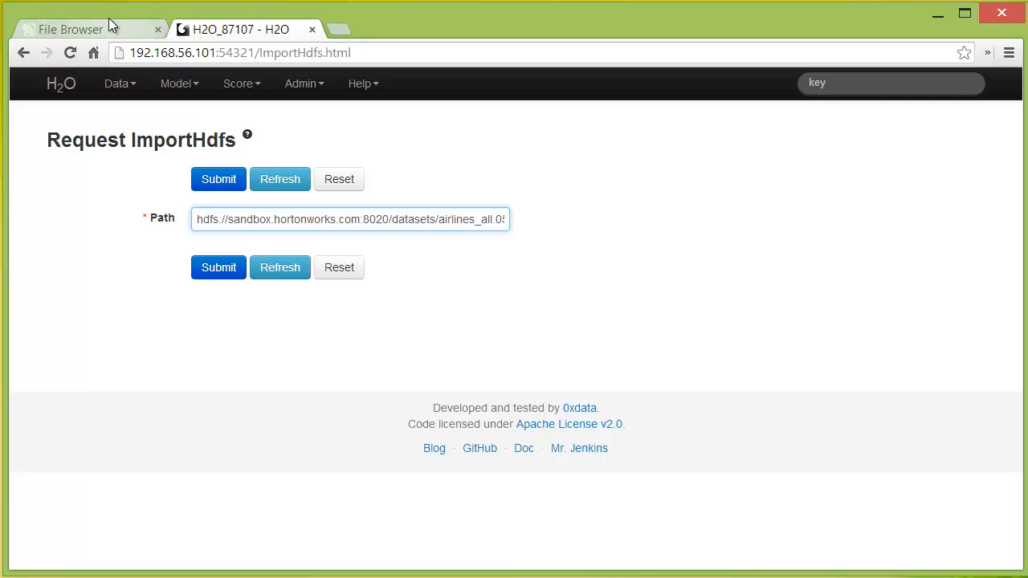
pyautogui.click(212, 277)
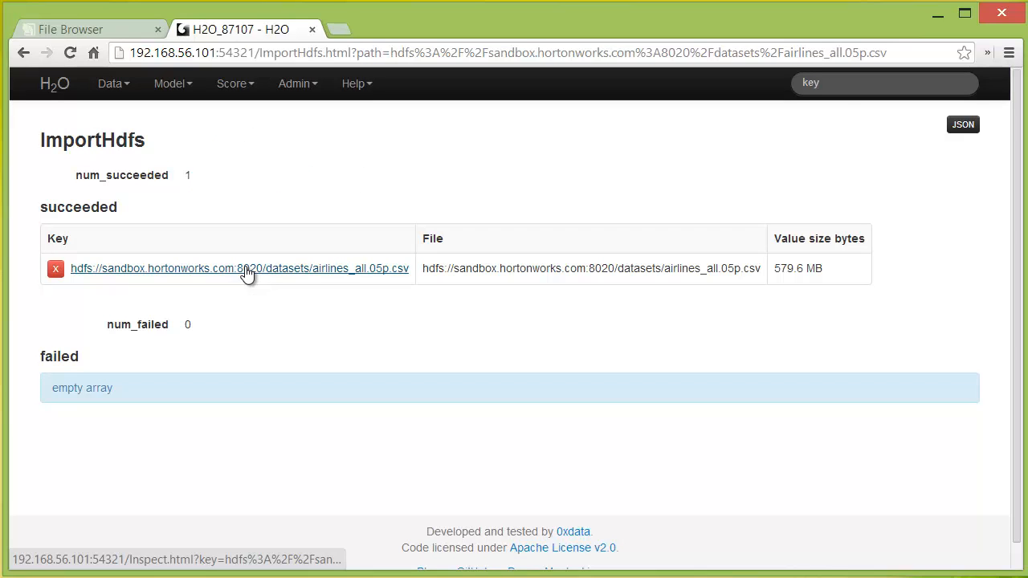
# Inspect the imported airlines_all.05p.csv and parse it into hex format with the preset CSV parser settings
pyautogui.click(246, 273)
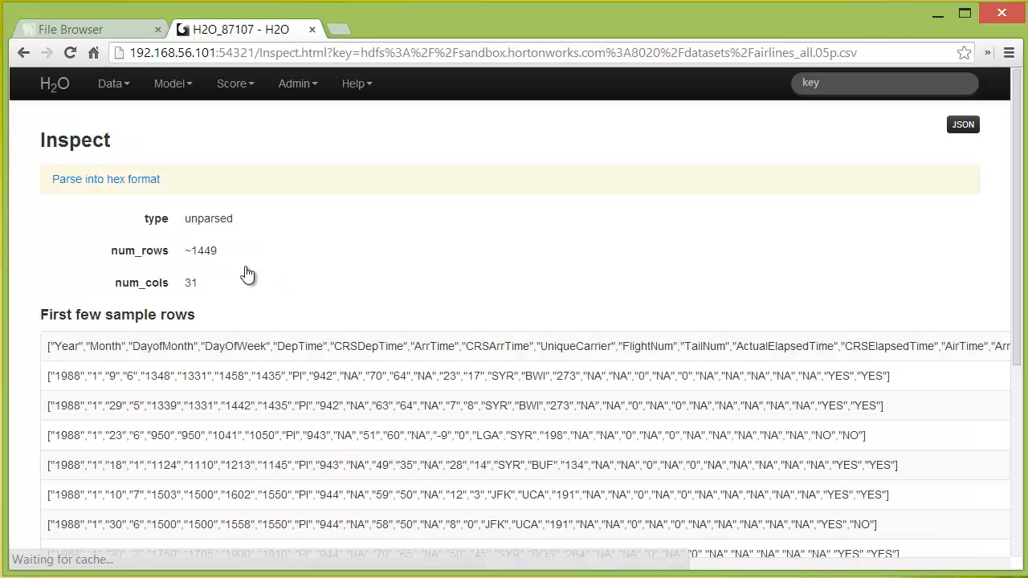
pyautogui.click(127, 181)
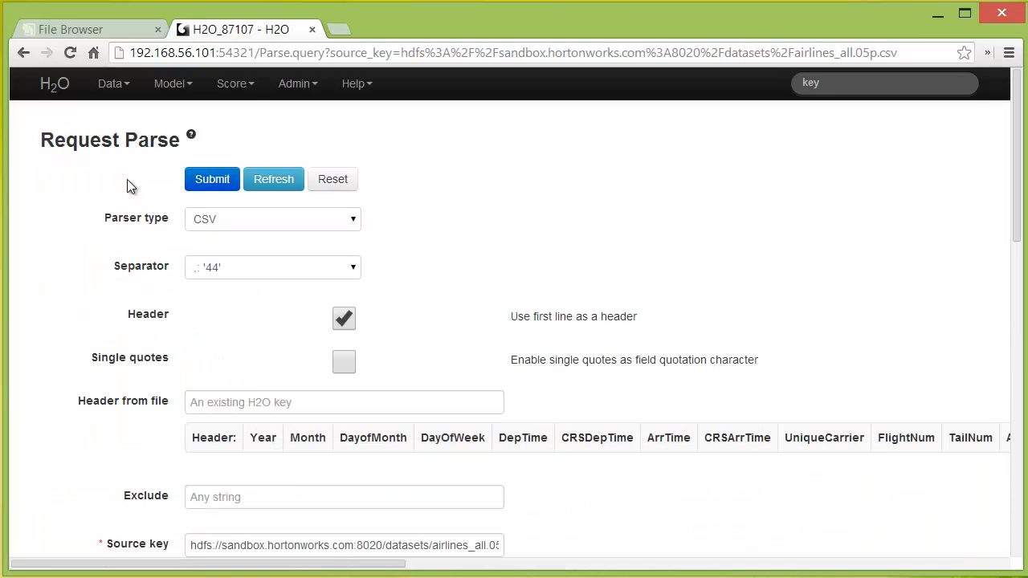
pyautogui.click(215, 186)
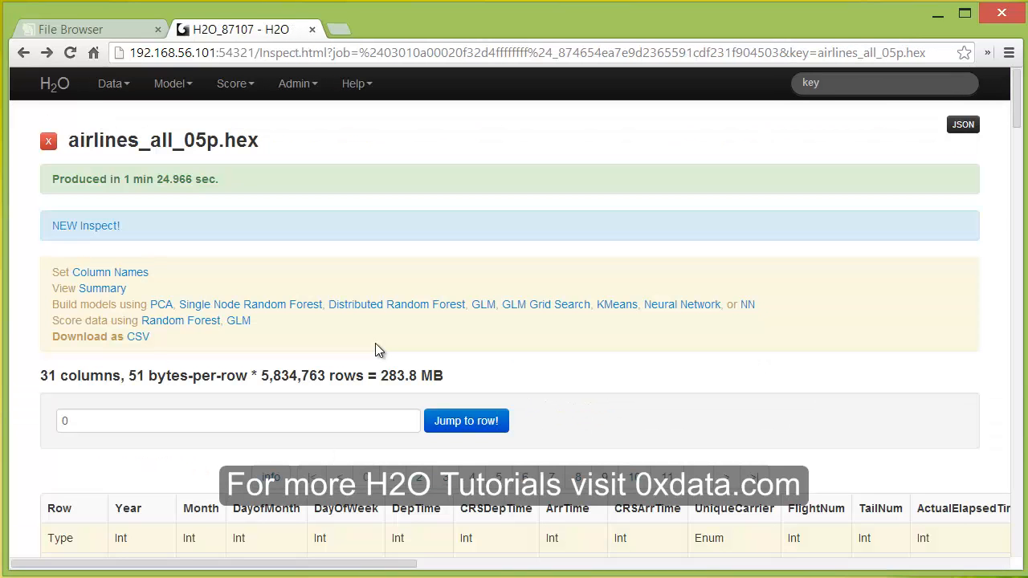